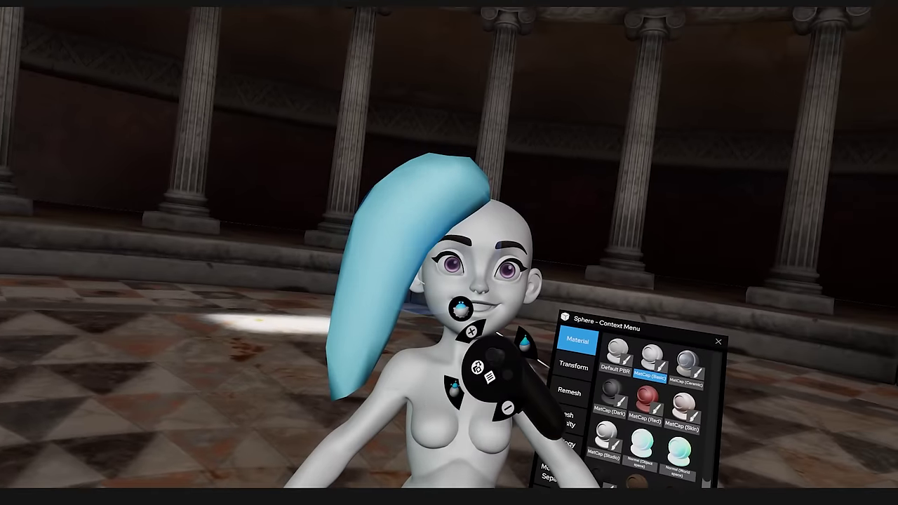
- Open the remesh options for the blue hair sphere
click(575, 344)
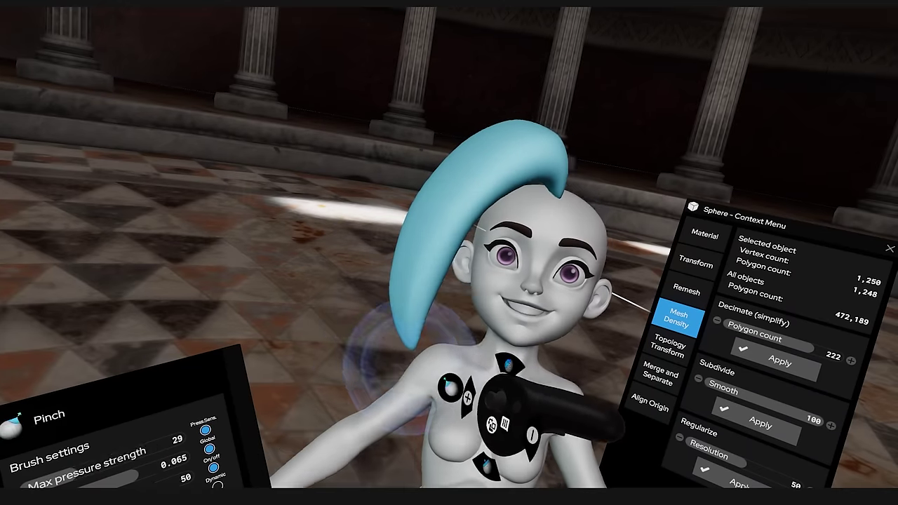
click(686, 290)
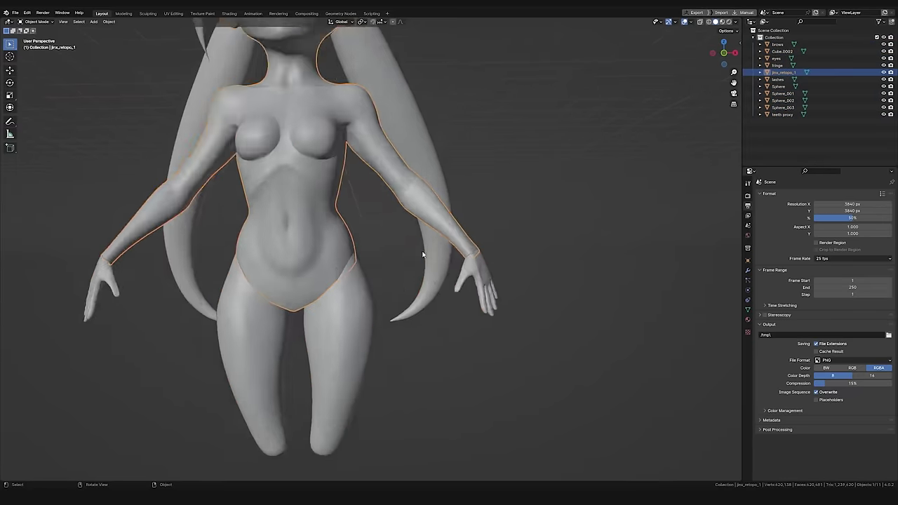
- Switch to Blender and move the ChloeTopo_feb21 base mesh down along Z onto the sculpted character
scroll(422, 255, down, 4)
middle_drag(433, 273, 489, 244)
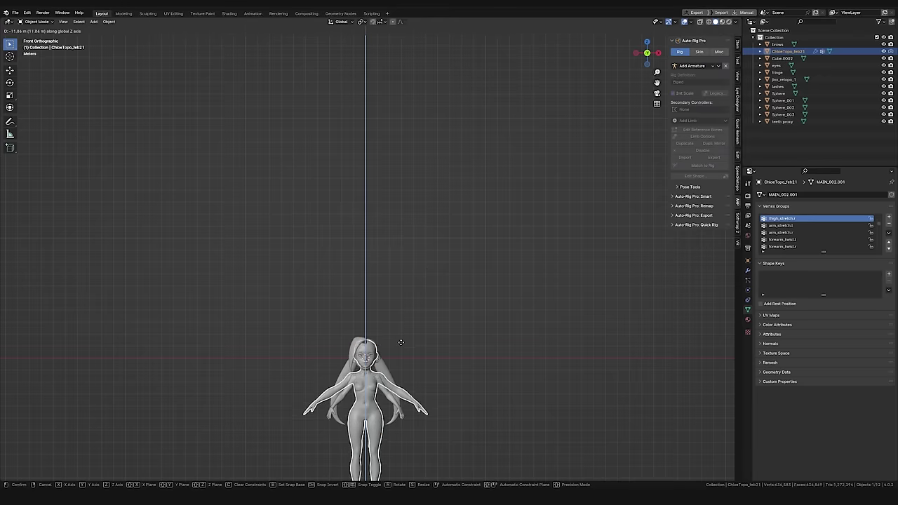
scroll(415, 304, up, 3)
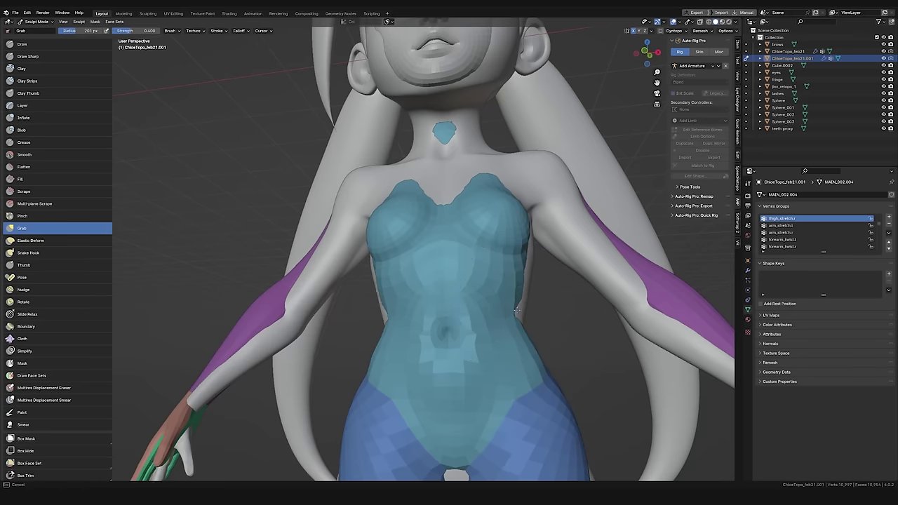
- Resize the Grab brush and pull the ChloeTopo torso and arms to match the sculpted body
mouse_move(393, 211)
middle_down()
mouse_move(441, 176)
mouse_move(502, 191)
mouse_move(452, 216)
mouse_move(318, 252)
mouse_move(589, 188)
mouse_move(573, 237)
middle_up()
key(f)
click(596, 183)
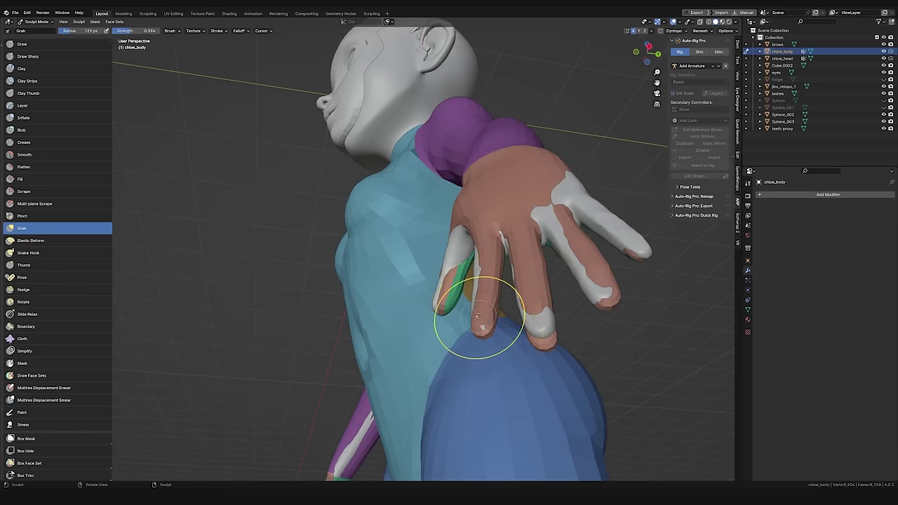
- Fit the chloe_body hand and fingers to the sculpt with the Grab brush, and save the file
middle_drag(481, 320, 542, 288)
key(ctrl+s)
mouse_move(516, 223)
middle_down()
mouse_move(540, 203)
mouse_move(554, 210)
middle_up()
key(g)
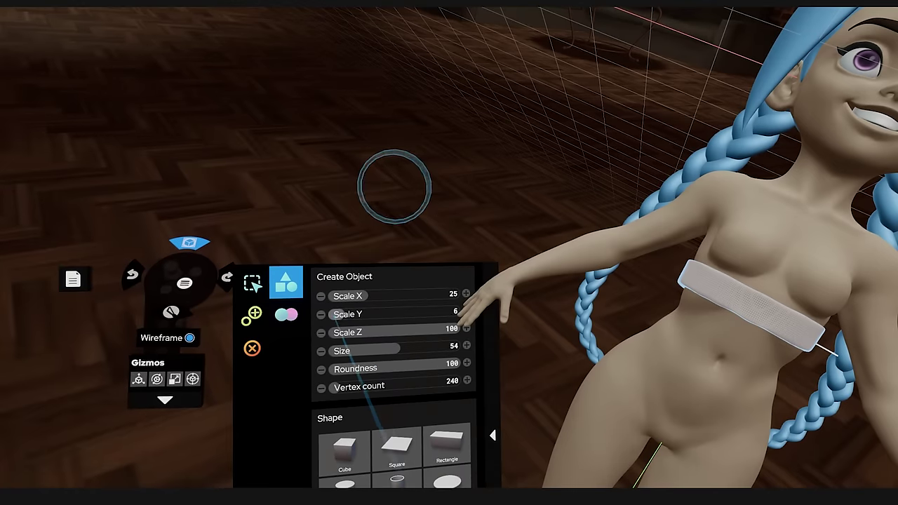
- Switch to the VR sculpting app and adjust the Y scale of the flat strip created for the chest belt
drag(338, 314, 345, 313)
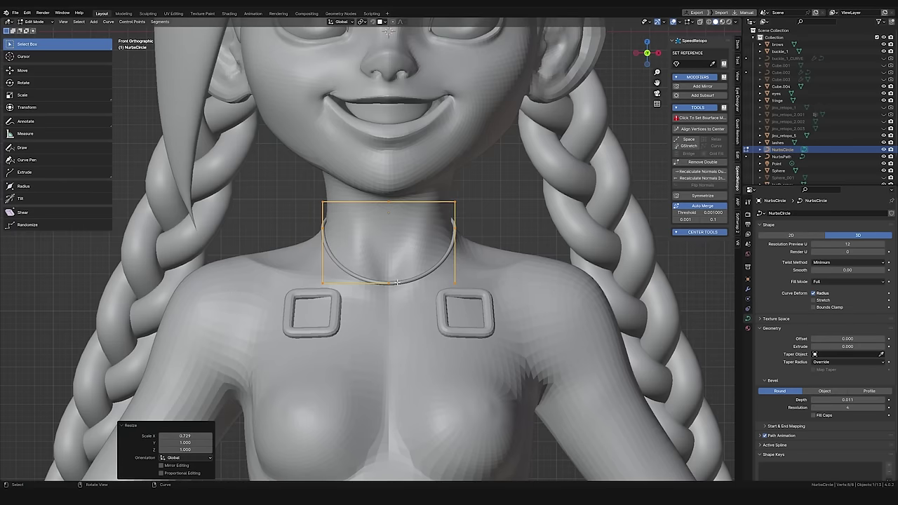
- Switch to Blender and reposition the NurbsCircle necklace points in side view to follow the neck
key(KP_3)
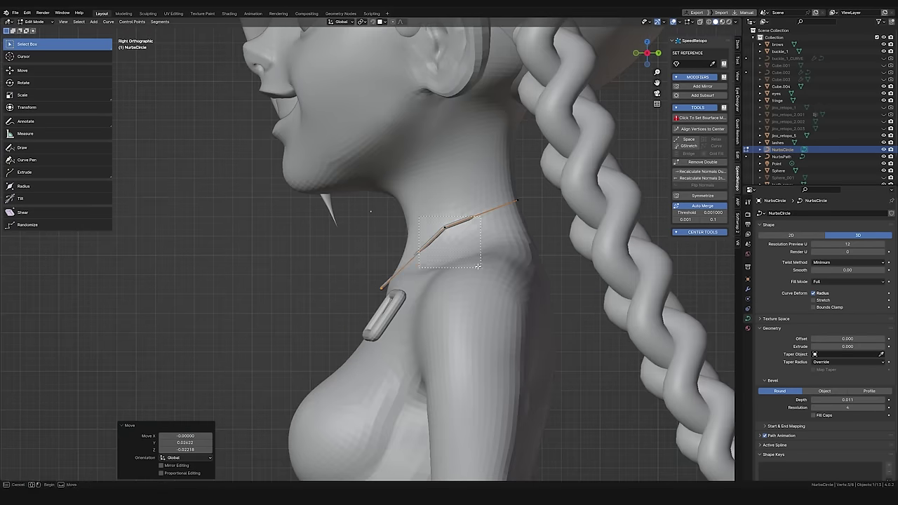
click(256, 196)
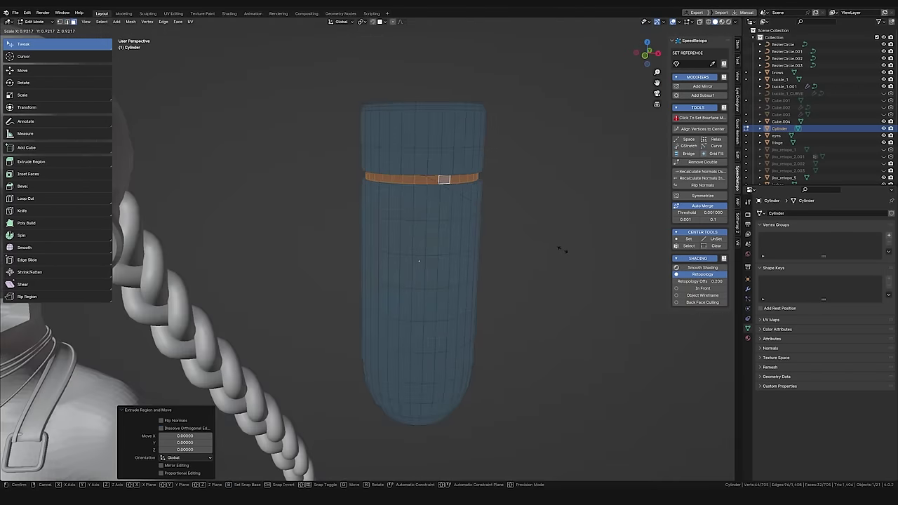
- Shrink the extruded groove ring on the bullet cylinder and duplicate the bullet along the chest belt
click(335, 260)
key(shift+d)
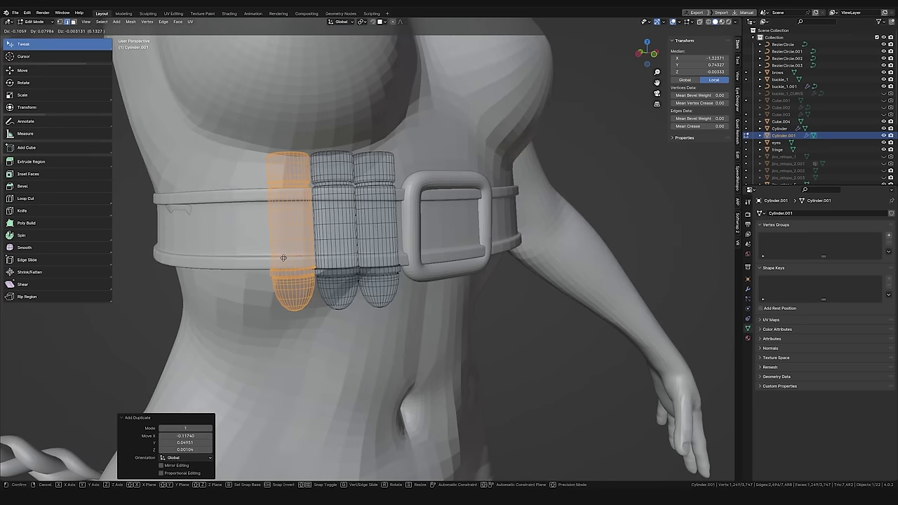
key(shift+d)
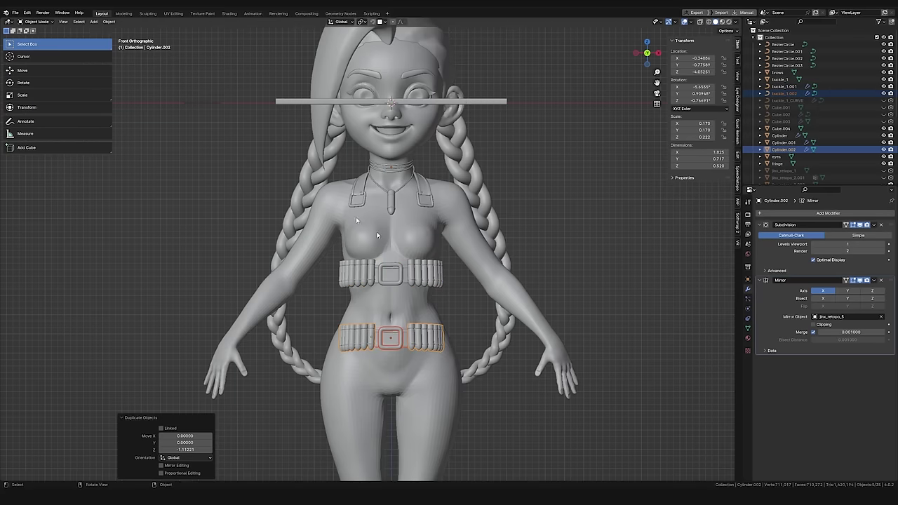
- Scale the duplicated belt parts to fit around the waist
click(199, 45)
key(s)
click(581, 294)
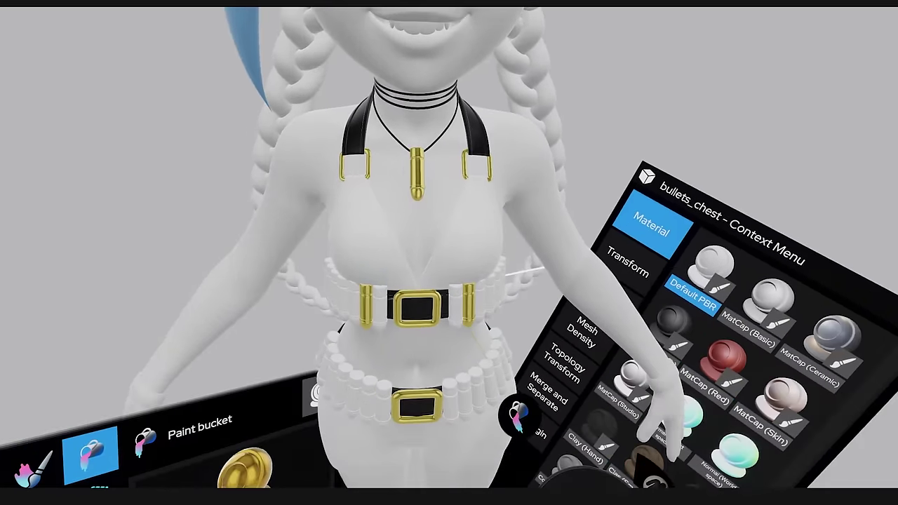
- Switch to the VR sculpting app and fill the belt parts with the gold material using the Paint bucket
click(421, 389)
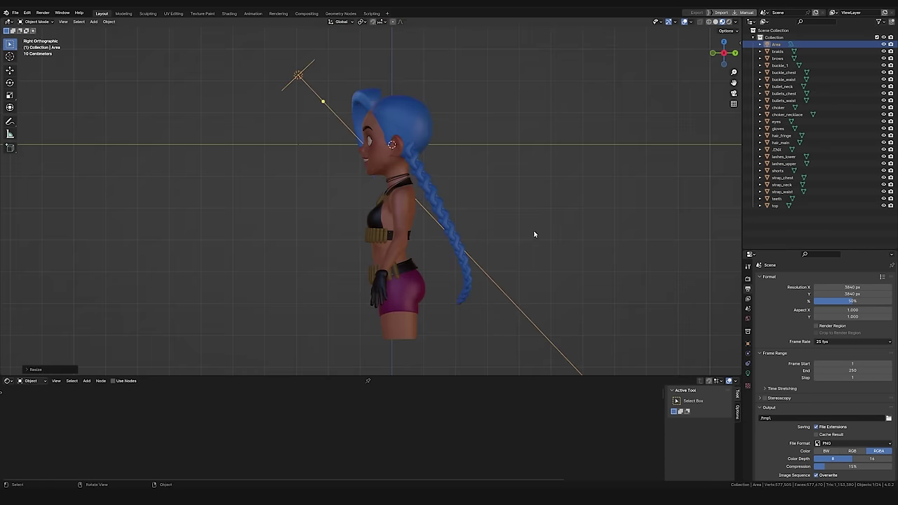
- Switch to Blender, open the area light's data settings, and raise the RGB Curves midpoint in the JINX skin material
click(747, 373)
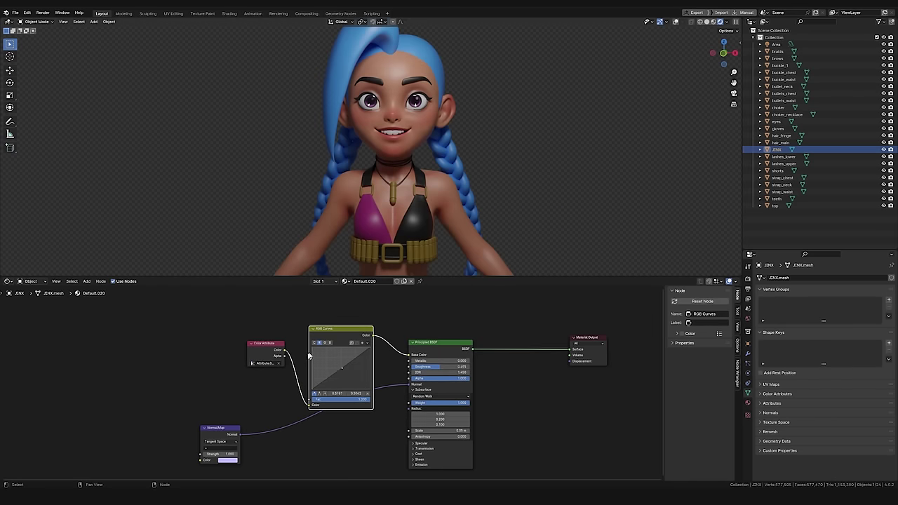
drag(330, 371, 336, 366)
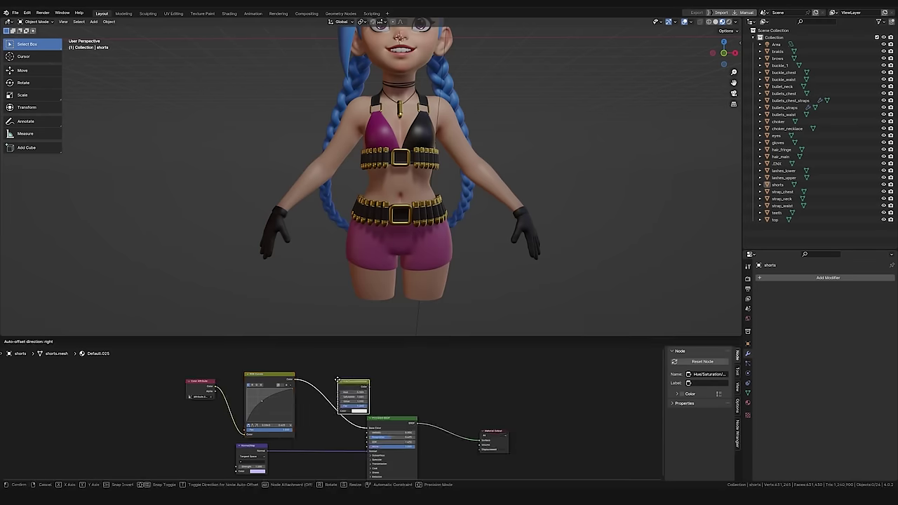
- Try adding a subdivided mesh plane as a floor beneath the character's legs
scroll(310, 394, up, 4)
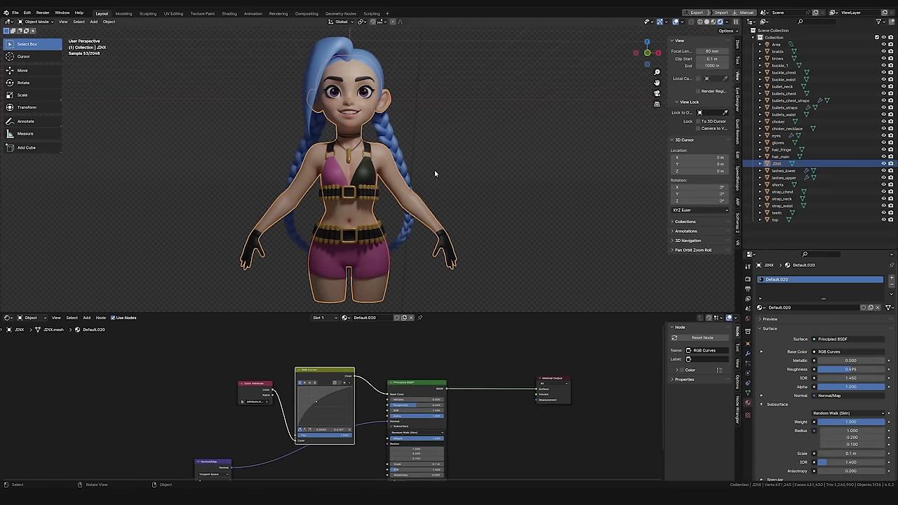
click(435, 170)
key(shift+a)
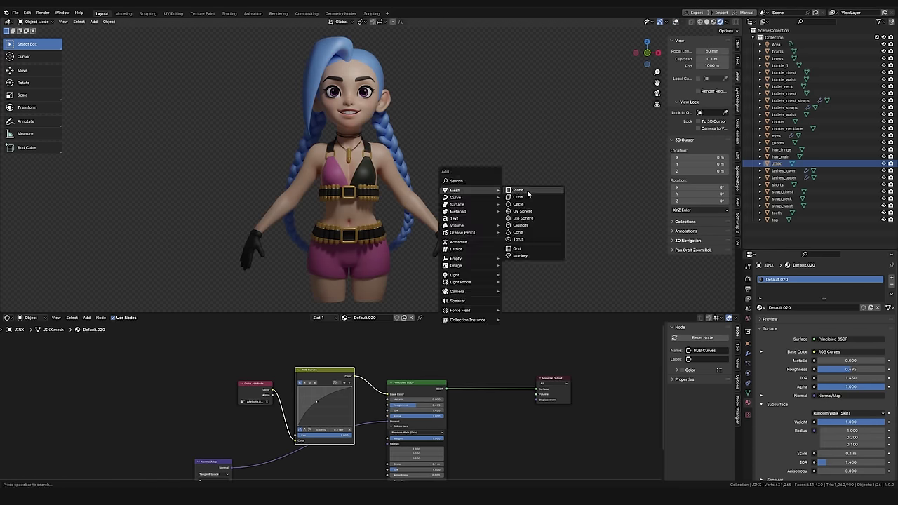
click(526, 191)
key(g)
key(z)
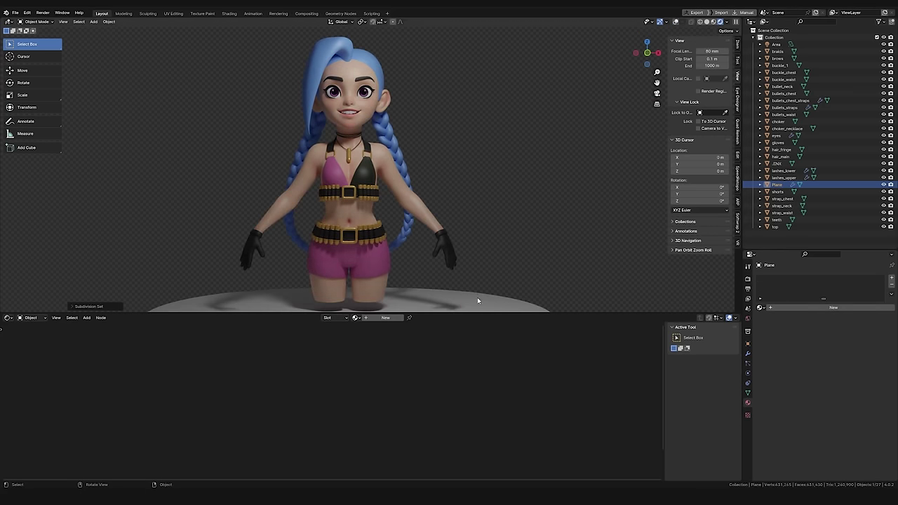
click(467, 286)
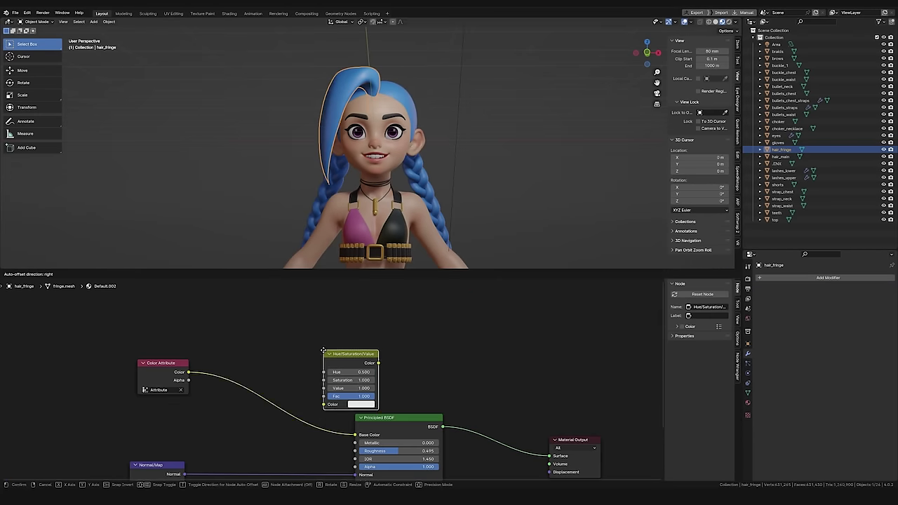
- Insert a Hue/Saturation/Value node with 0.900 saturation in the hair_fringe material and link the material to braids and hair_main
drag(375, 347, 320, 362)
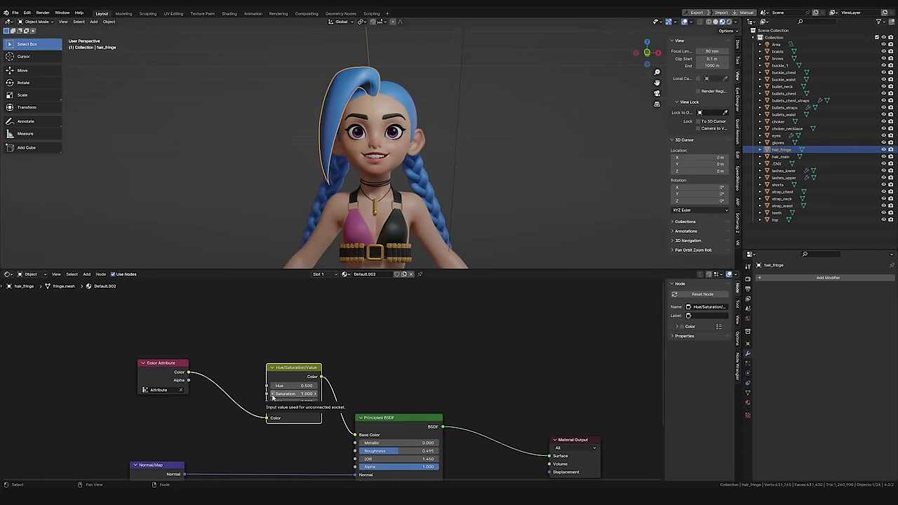
click(328, 211)
shift+click(368, 79)
key(ctrl+l)
click(368, 79)
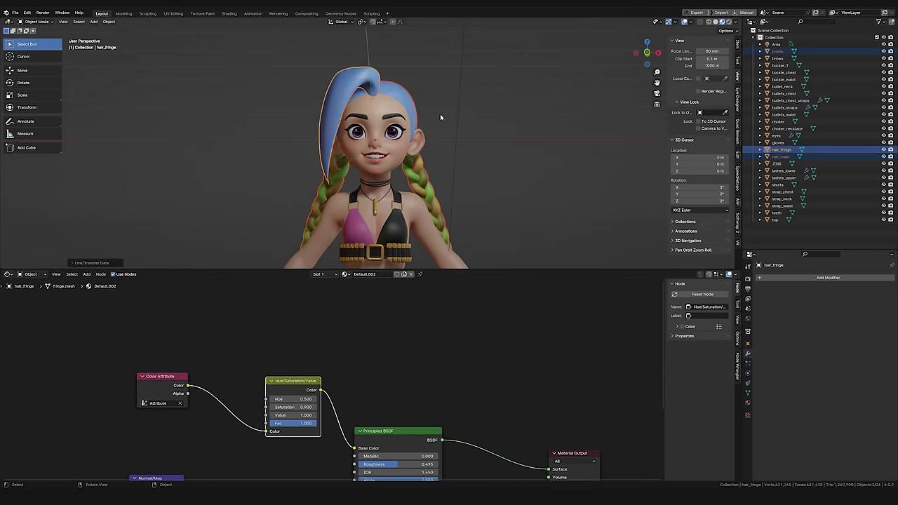
click(460, 201)
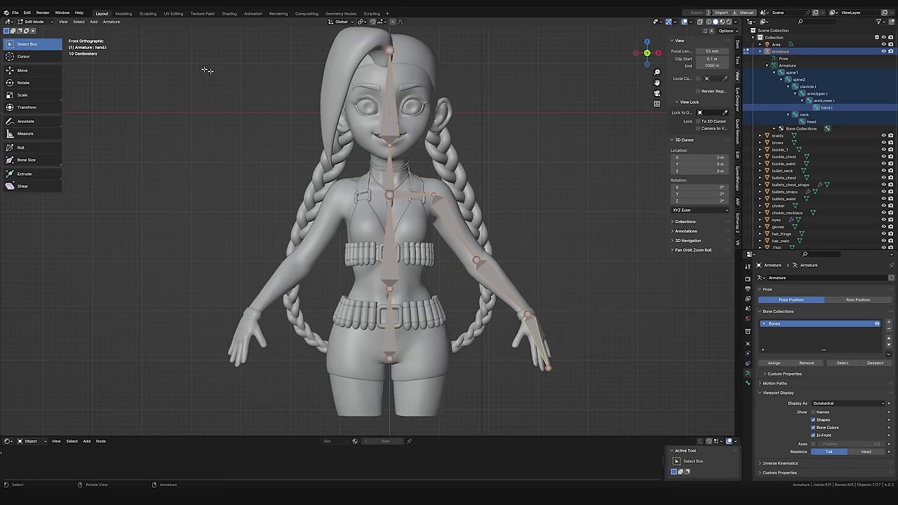
- Symmetrize the armature's left clavicle, arm and hand bones to the other side
click(109, 21)
click(141, 154)
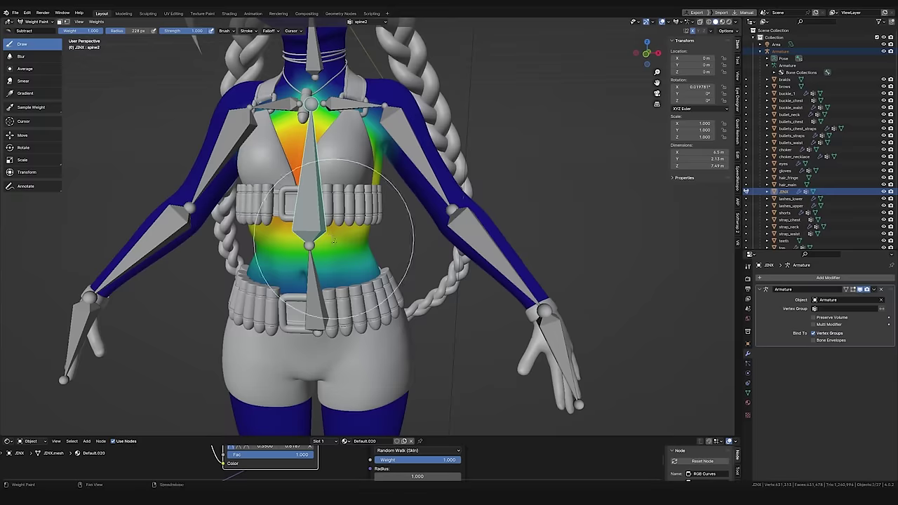
- Show JINX in wireframe and refine the spine bone weights around the waist
key(z)
click(28, 58)
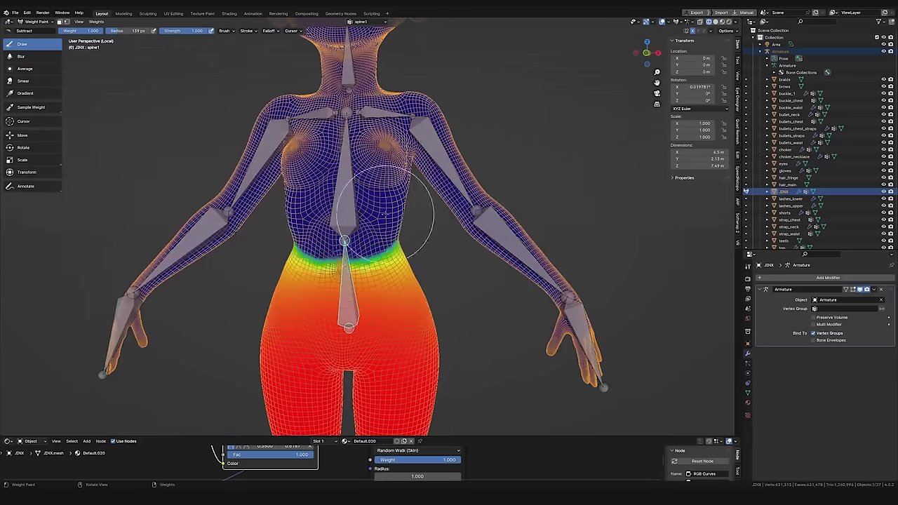
- Refine the armUpper.l and clavicle.l weights around JINX's left shoulder, front and back
middle_drag(384, 214, 365, 226)
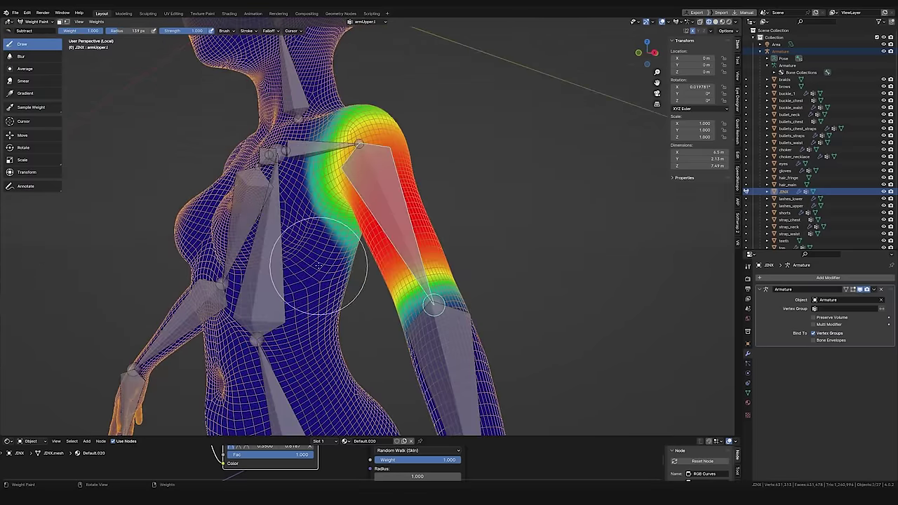
mouse_move(319, 266)
middle_down()
mouse_move(301, 294)
mouse_move(400, 214)
middle_up()
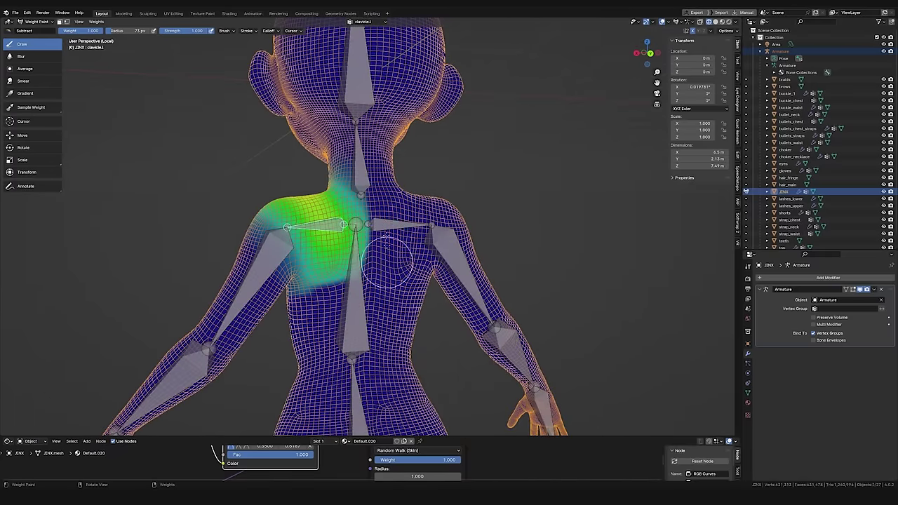
middle_drag(387, 256, 339, 181)
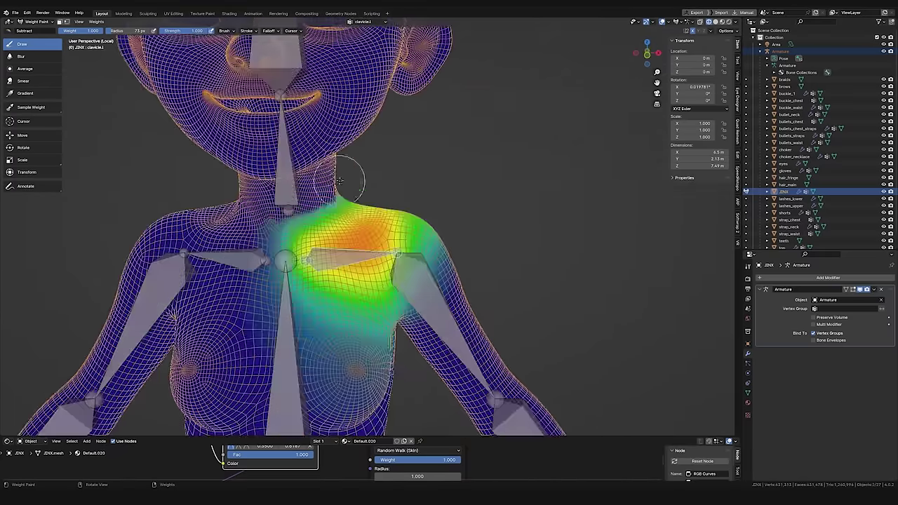
mouse_move(255, 199)
middle_down()
mouse_move(339, 290)
mouse_move(301, 341)
middle_up()
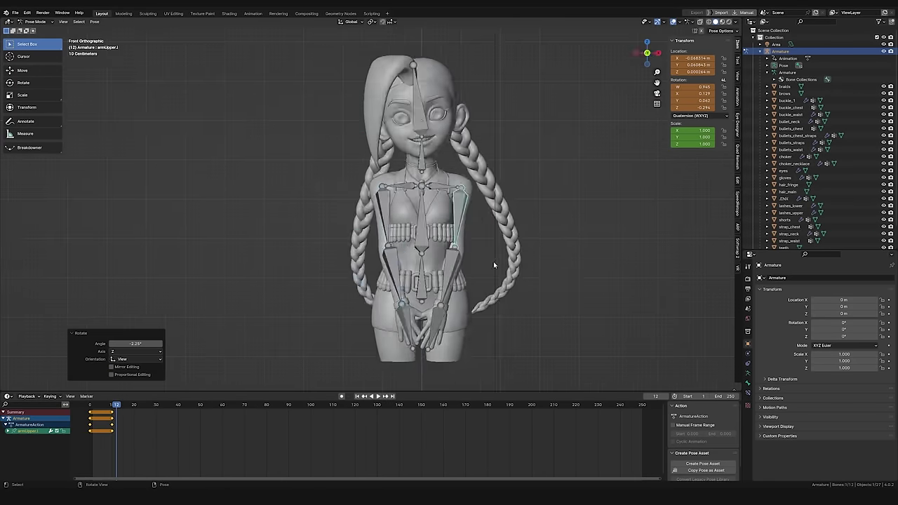
- Rotate the armUpper.l bone in side view to refine the folded-arms pose at frame 12
key(KP_3)
key(r)
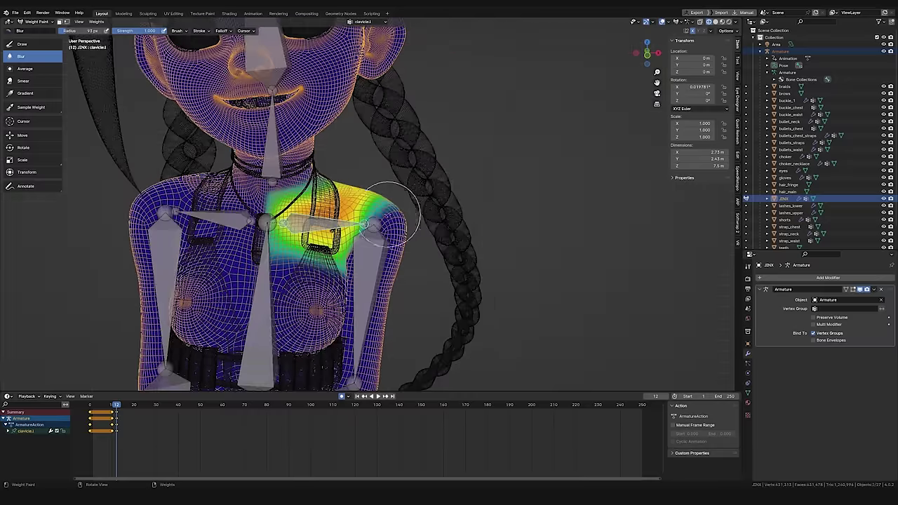
- Paint the clavicle.l and armUpper.l weights on JINX's shoulder and check the deformation at frame 12
middle_drag(393, 213, 505, 232)
click(21, 44)
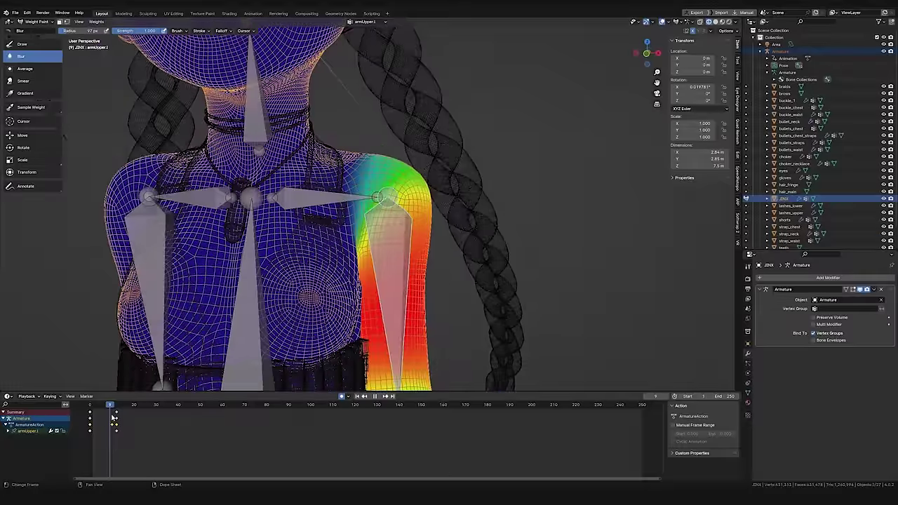
click(117, 421)
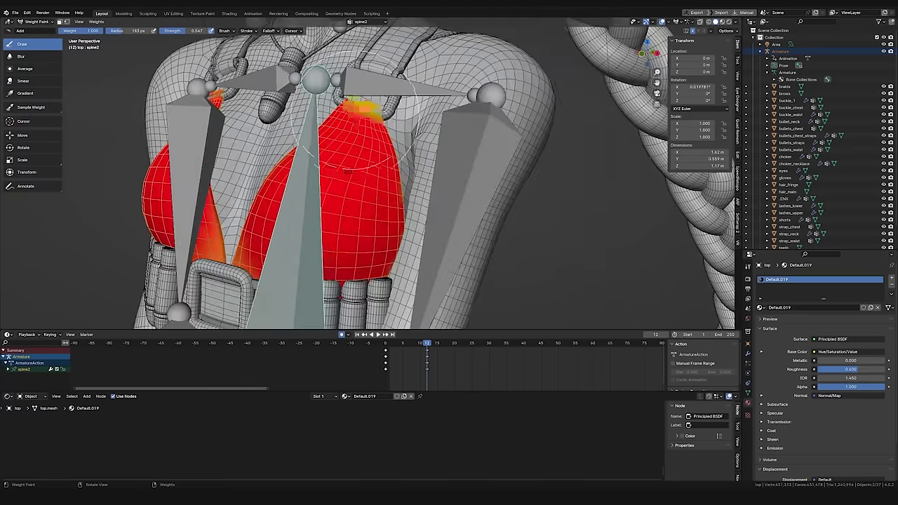
- Smooth the spine2 weights on the top with the Blur brush
click(38, 56)
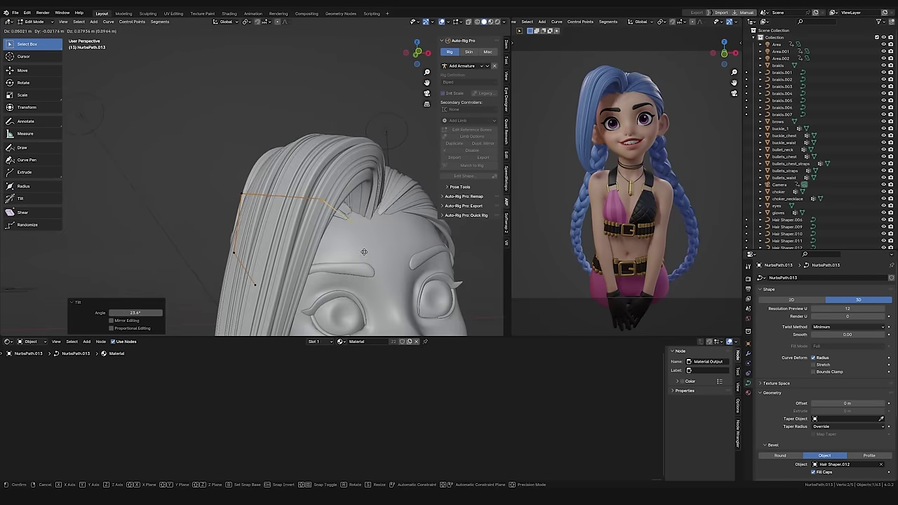
- Move the selected points of the NurbsPath.013 fringe strand and adjust the radius of a braids.006 curve point
key(g)
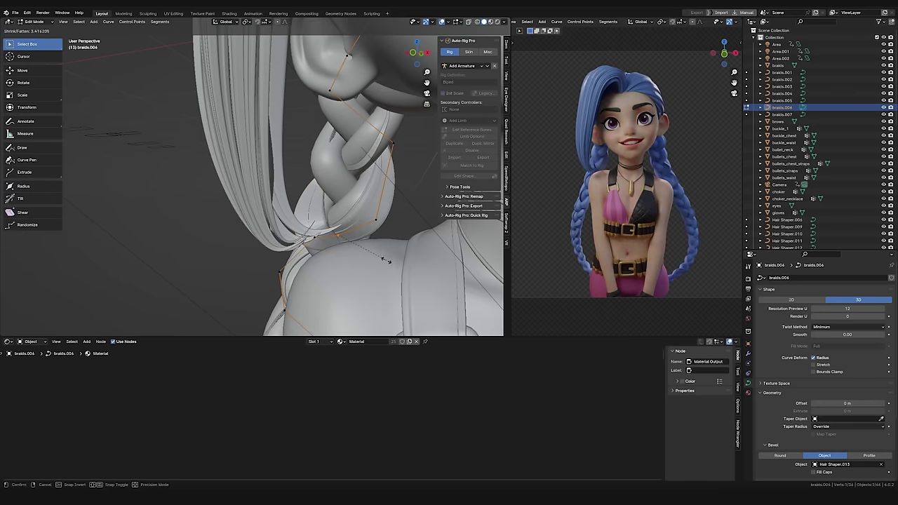
click(386, 260)
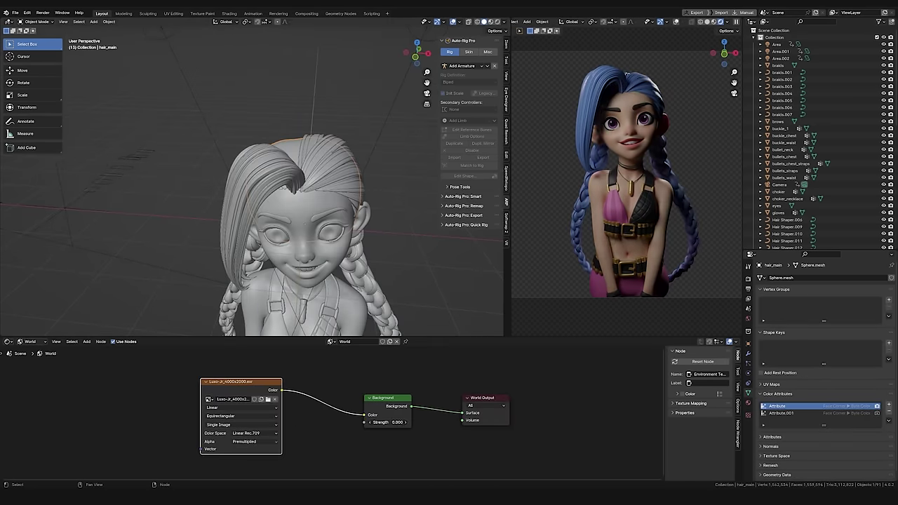
- Set the world background strength to 0.600
drag(407, 424, 435, 424)
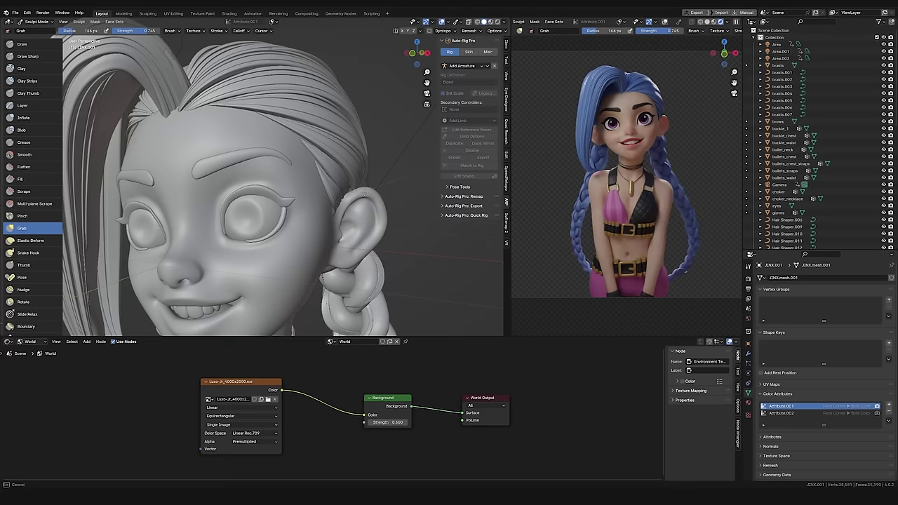
- Adjust the head with the Grab brush and switch the top.001 garment mesh to Sculpt Mode
mouse_move(378, 194)
middle_down()
mouse_move(357, 166)
mouse_move(141, 201)
middle_up()
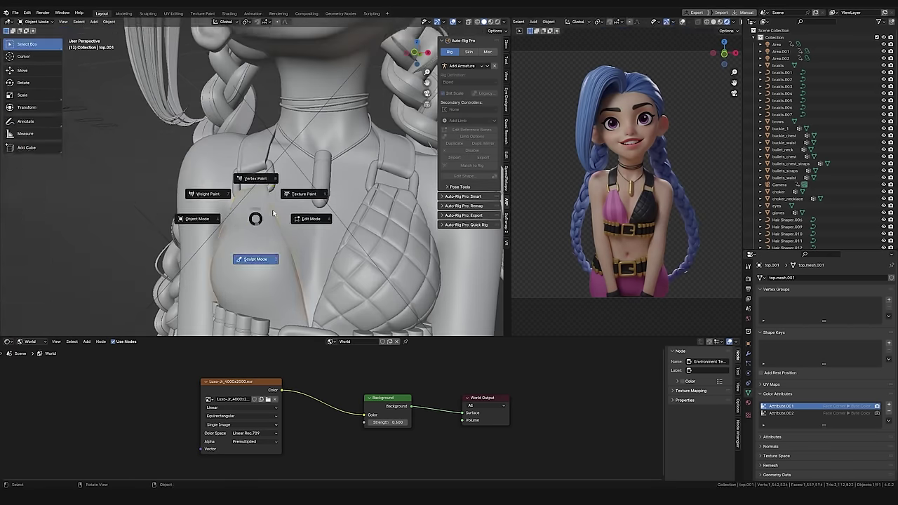
click(256, 254)
key(ctrl+Tab)
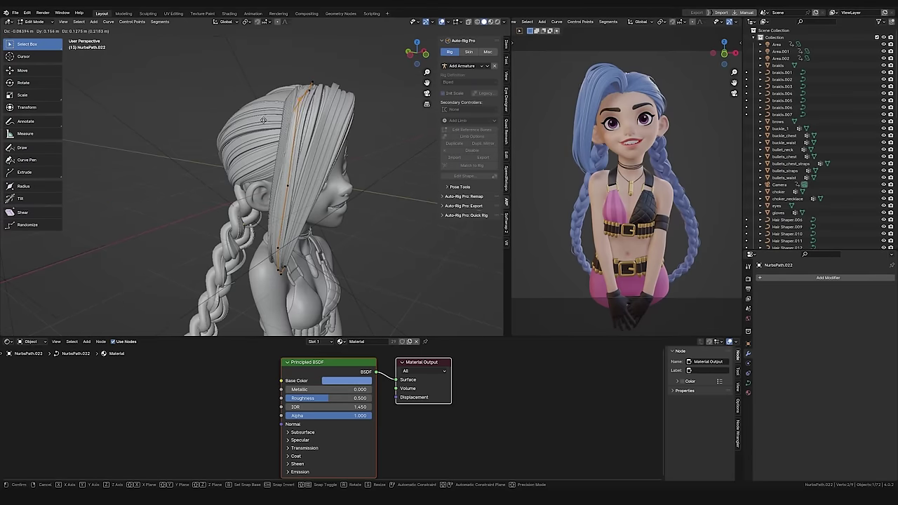
- Move the selected control points of the NurbsPath.022 fringe strand to reshape it against the surrounding hair
mouse_move(330, 141)
middle_down()
mouse_move(344, 161)
mouse_move(365, 133)
mouse_move(357, 124)
middle_up()
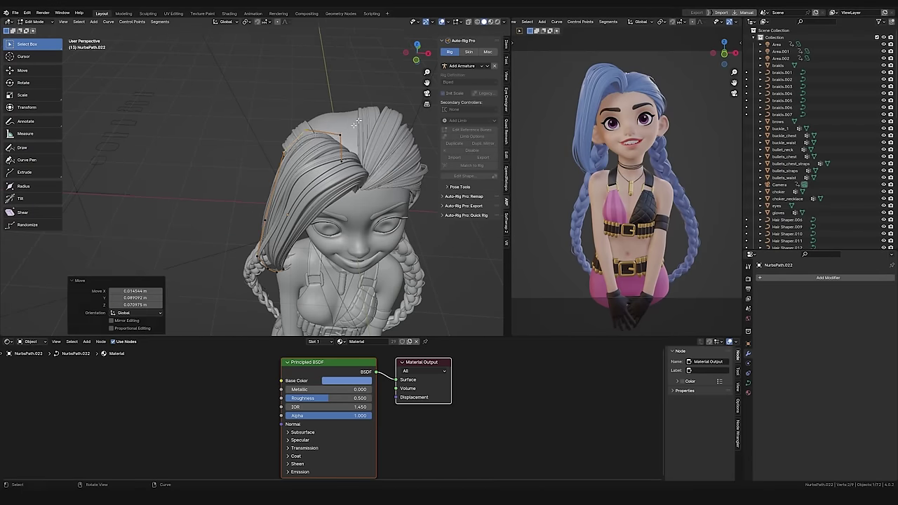
middle_drag(310, 198, 266, 253)
key(g)
click(217, 307)
middle_drag(217, 307, 253, 211)
key(g)
click(199, 222)
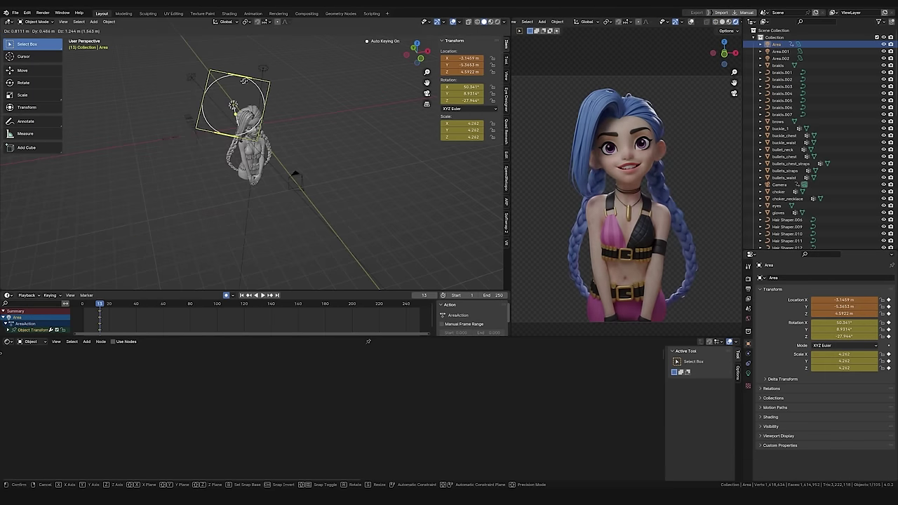
- Reposition the Area light above and in front of the character
click(235, 102)
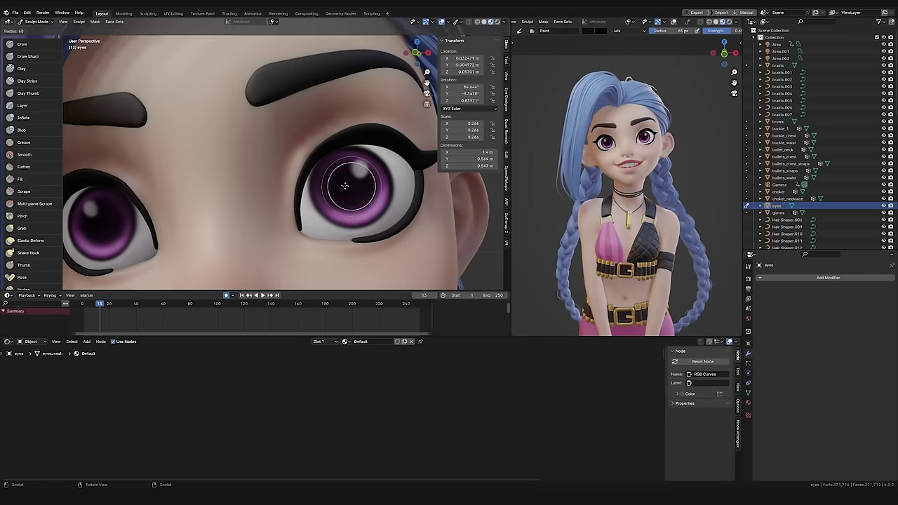
- Set the Paint brush radius to 40 px and paint black over the pupils of both eyes
click(362, 183)
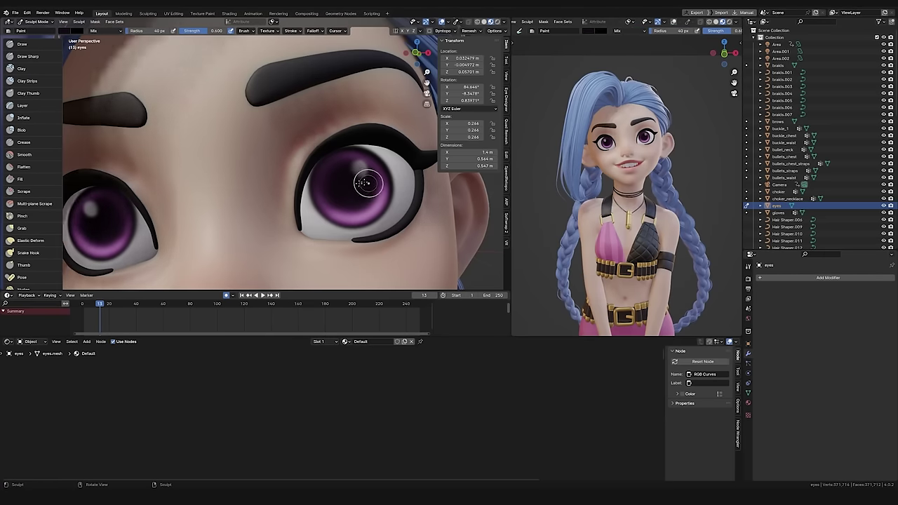
shift+middle_drag(350, 188, 442, 188)
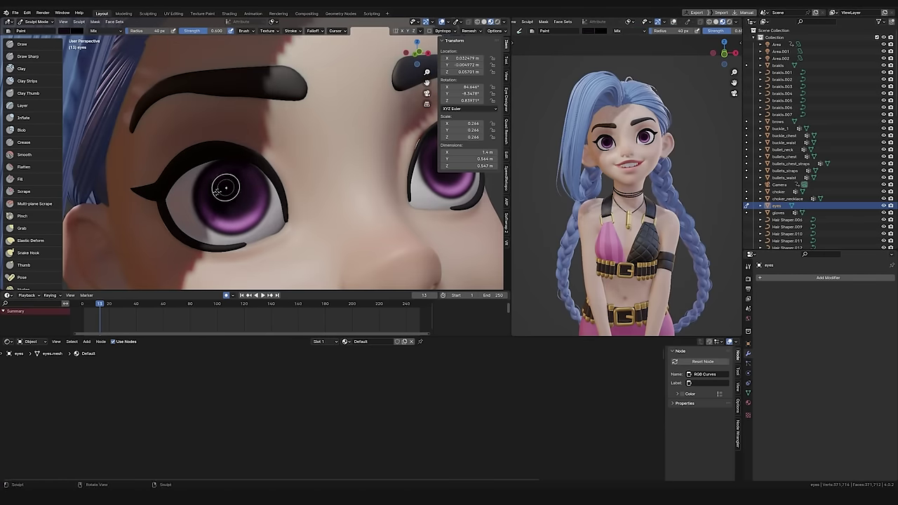
shift+middle_drag(222, 186, 187, 183)
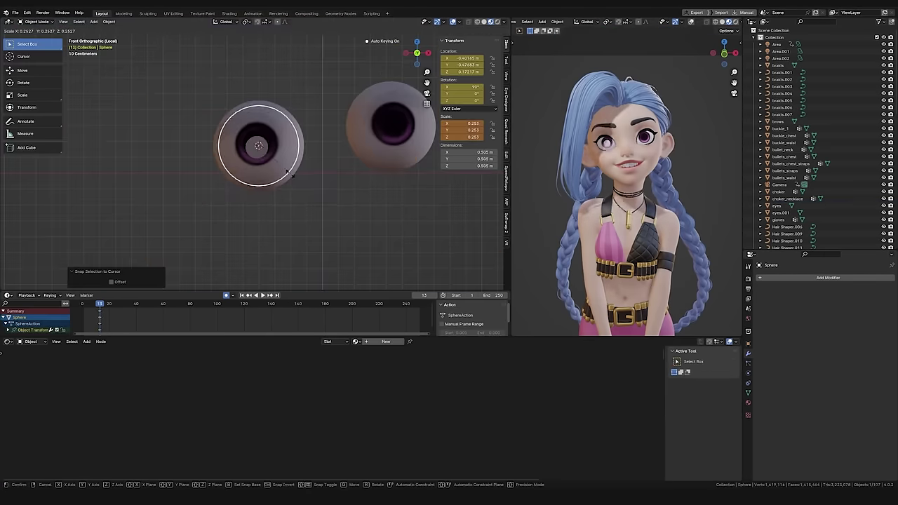
- Snap the sphere to the 3D cursor at the eyeball and scale it to about 0.253 to match
key(shift+s)
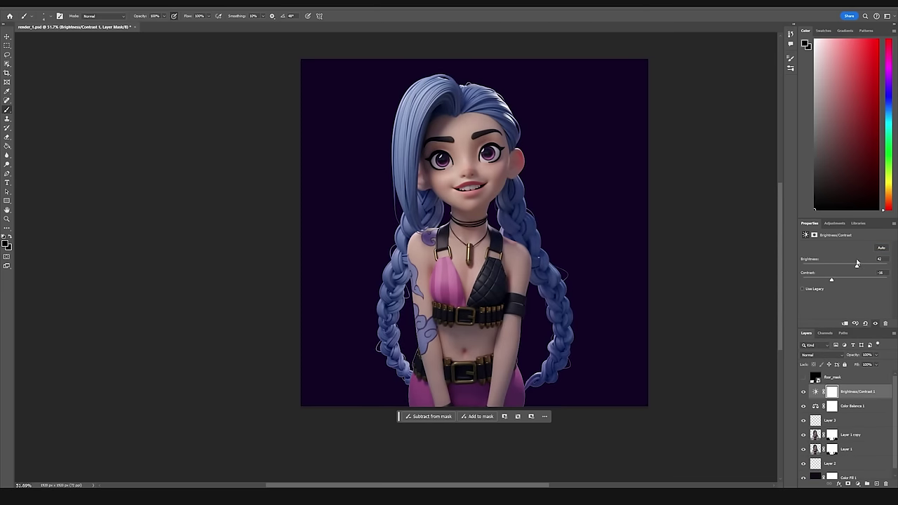
- Switch to Photoshop and fine-tune the brightness of the Brightness/Contrast 1 adjustment in render_1.psd
drag(855, 267, 852, 268)
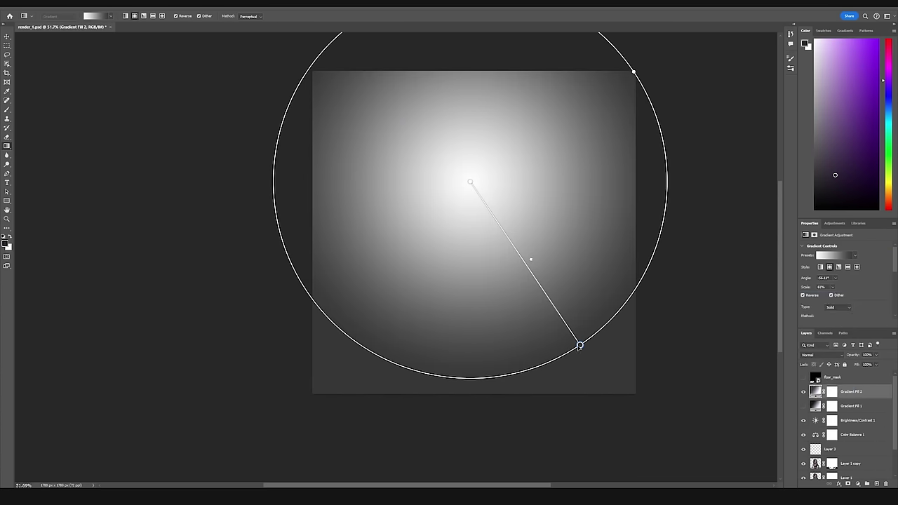
- Set the Gradient Fill 2 layer to Overlay blending with 13% opacity
click(821, 355)
click(844, 362)
drag(844, 363, 849, 365)
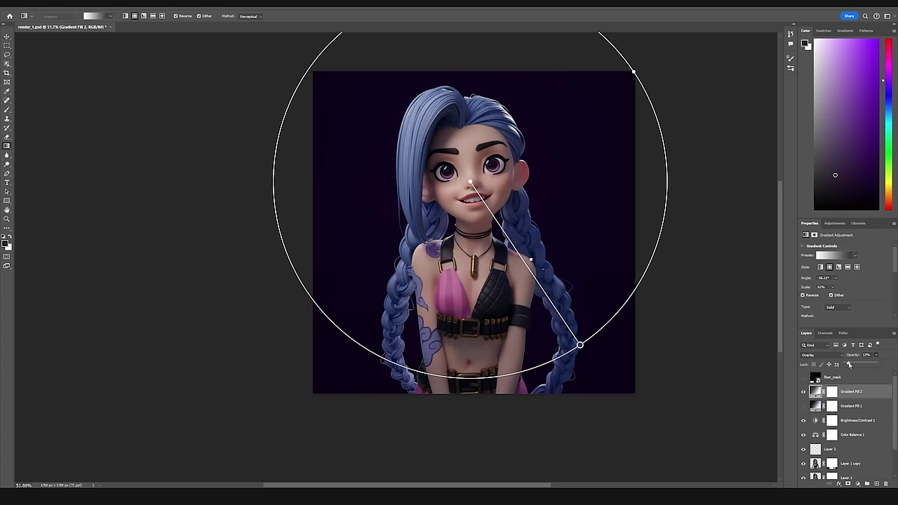